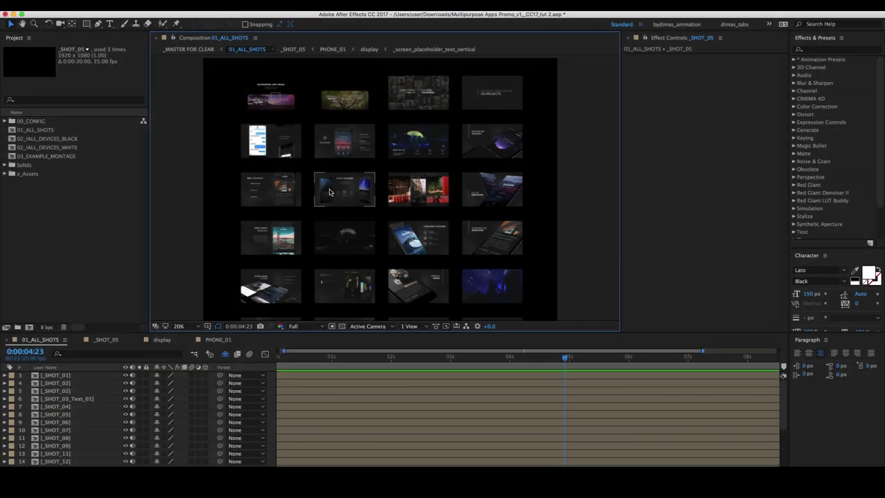
In 01_ALL_SHOTS, select the centre _SHOT_05 thumbnail layer in the shot grid
click(34, 130)
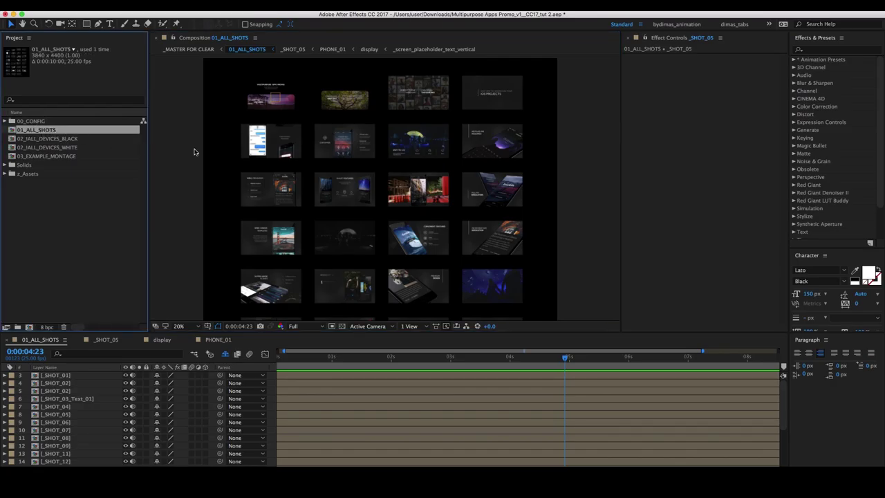
click(337, 137)
click(192, 225)
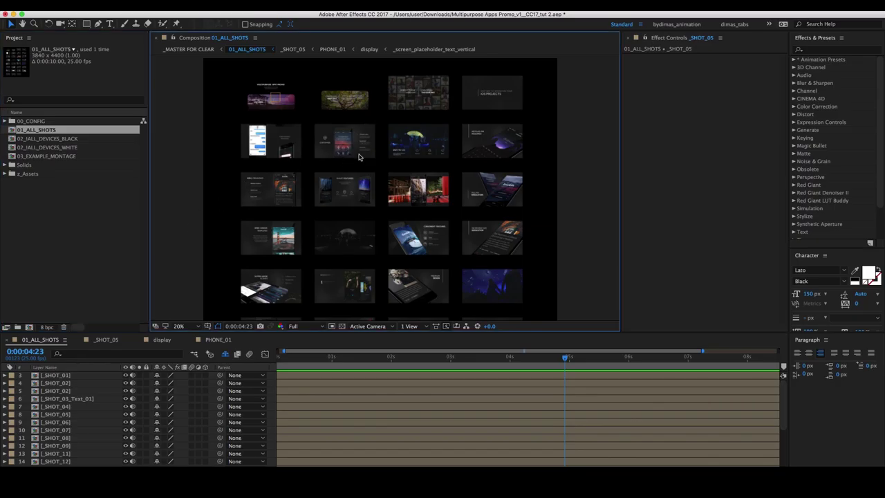
click(344, 144)
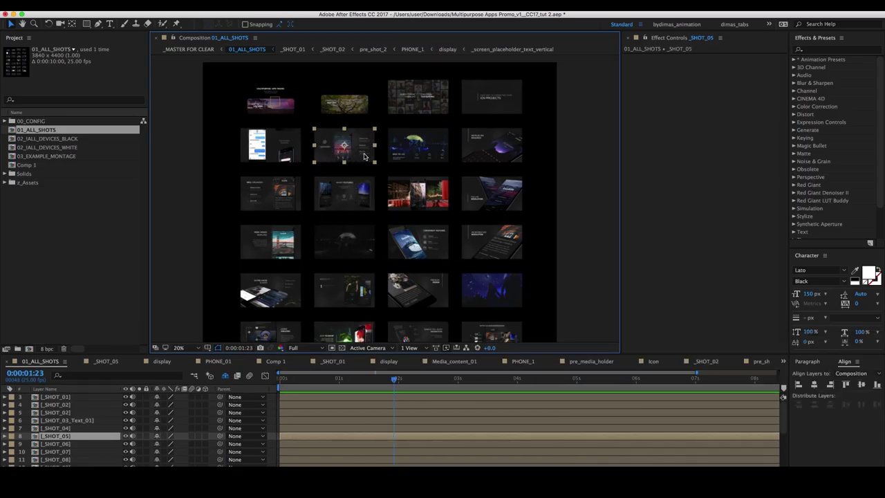
Reveal that layer's source, selecting the SHOT_05 folder and its _SHOT_05 composition
right_click(349, 153)
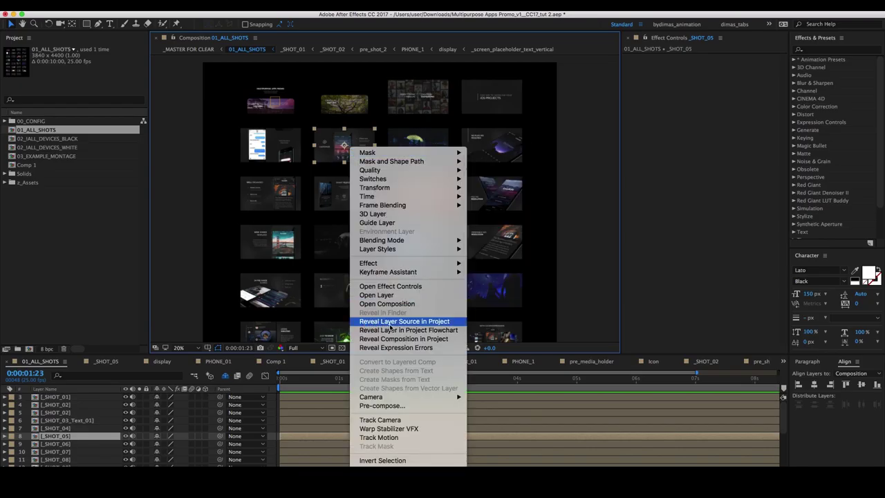
click(418, 322)
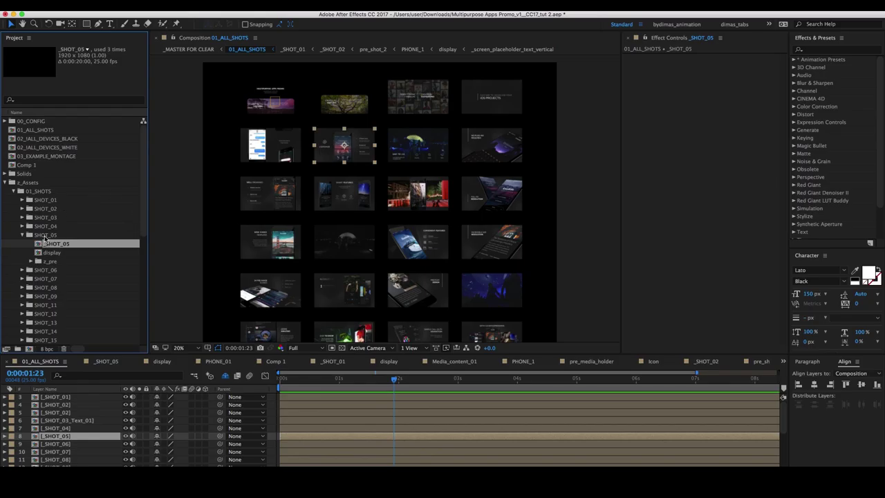
click(44, 236)
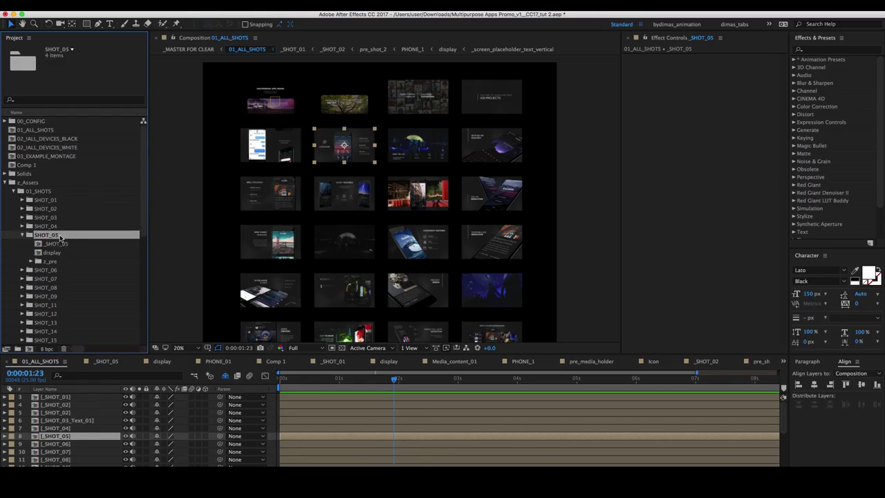
click(33, 246)
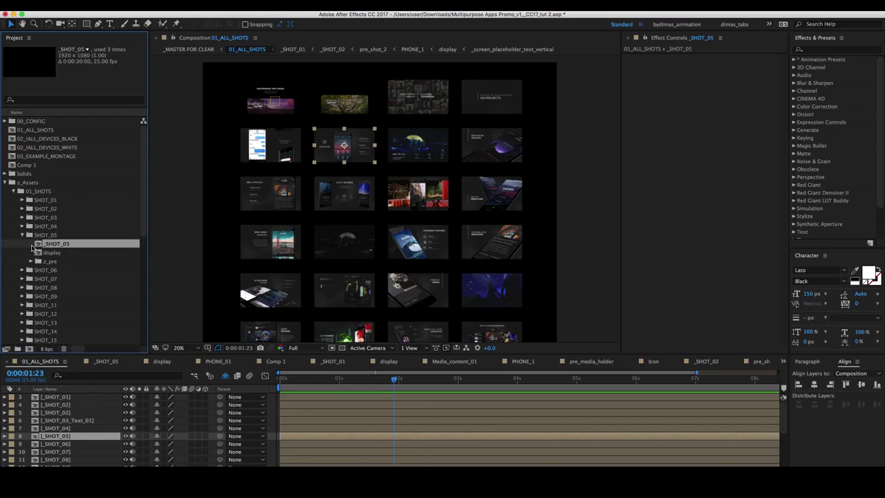
Open _SHOT_05 and preview it, glance at the display comp, then play until the text appears
double_click(67, 245)
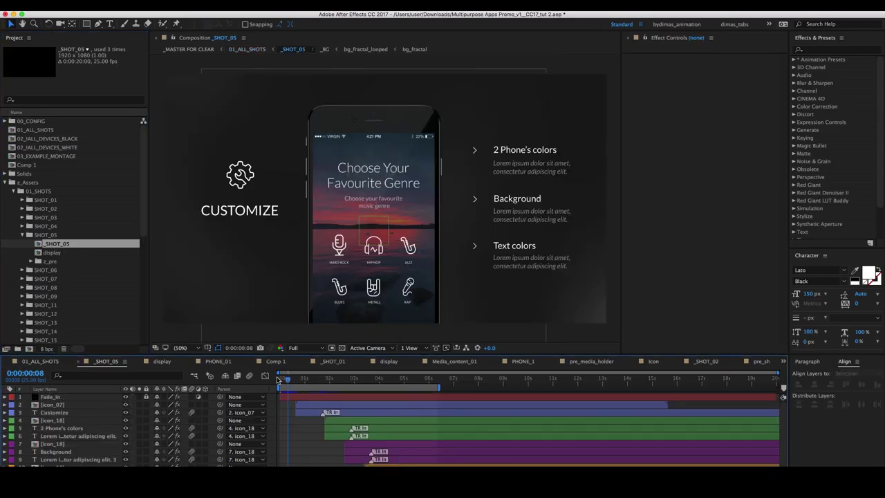
key(space)
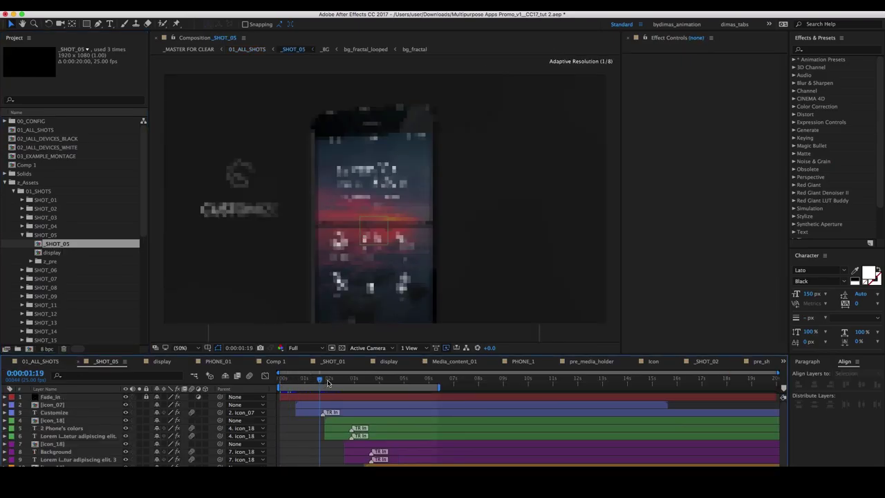
click(50, 253)
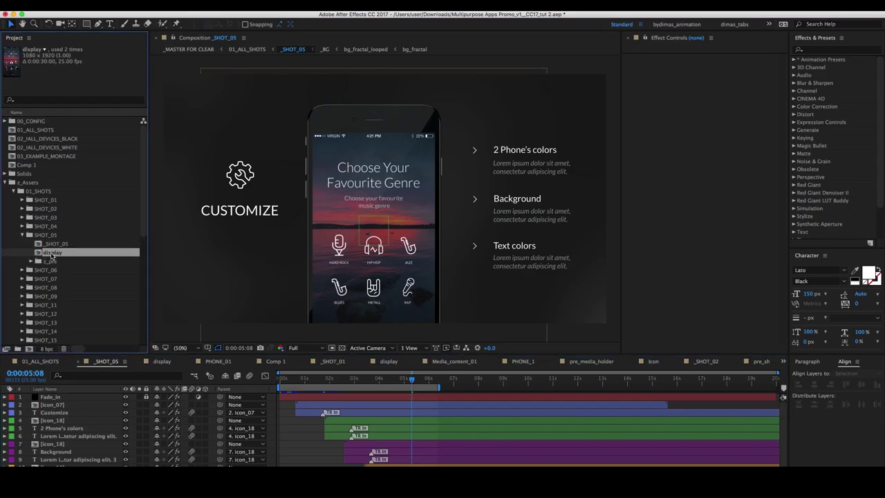
double_click(55, 254)
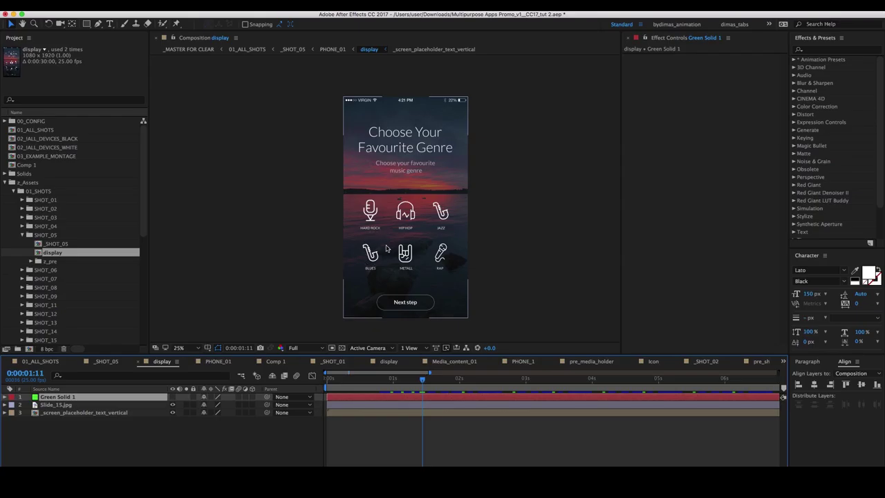
double_click(56, 244)
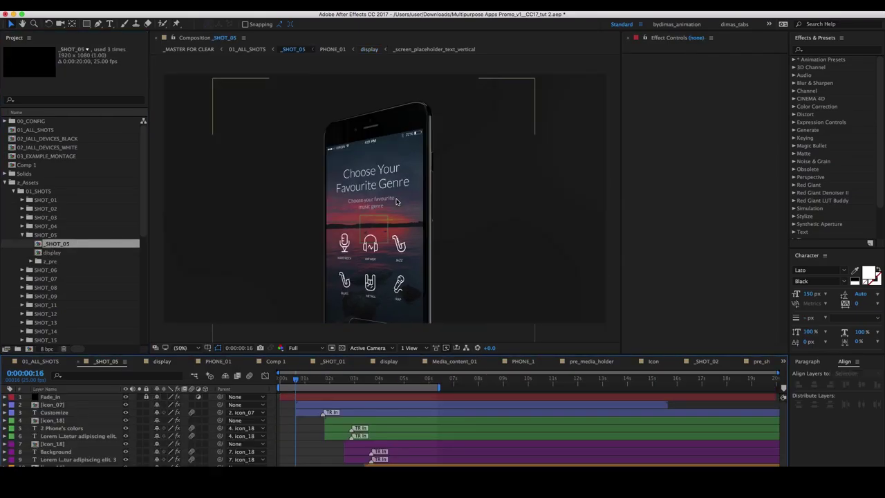
key(space)
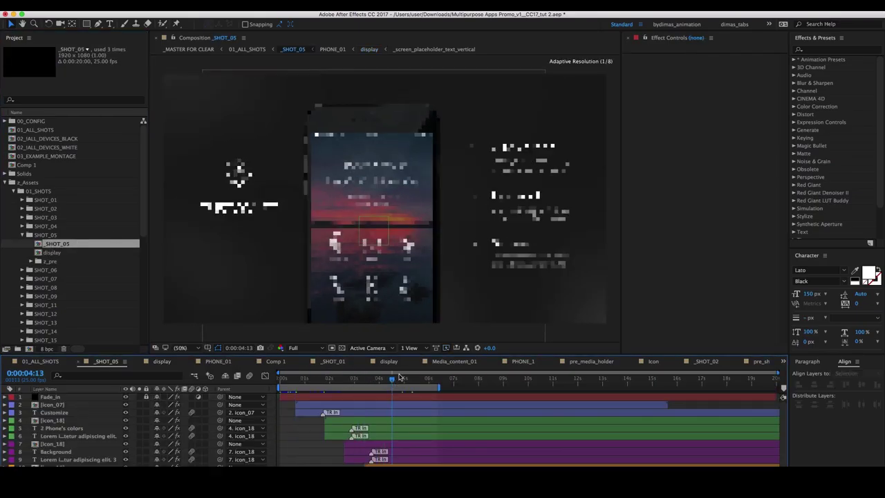
Retype the CUSTOMIZE heading as SETTINGS and nudge it slightly to the right
click(211, 211)
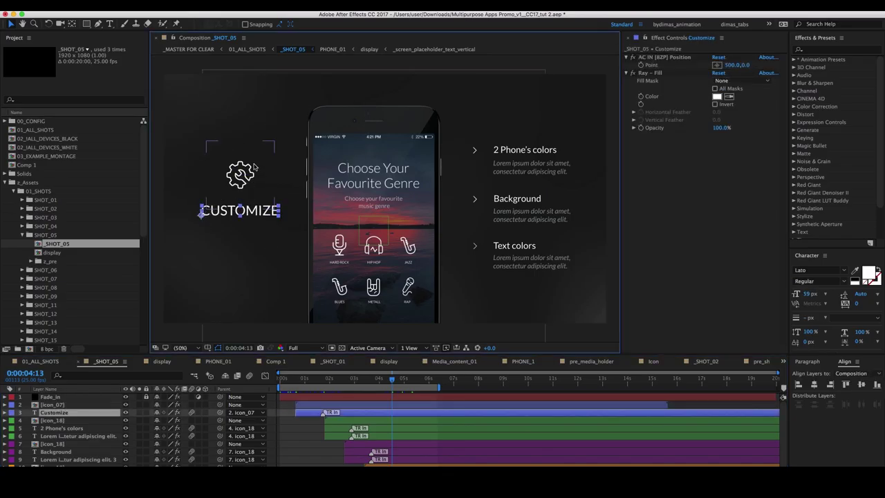
double_click(224, 211)
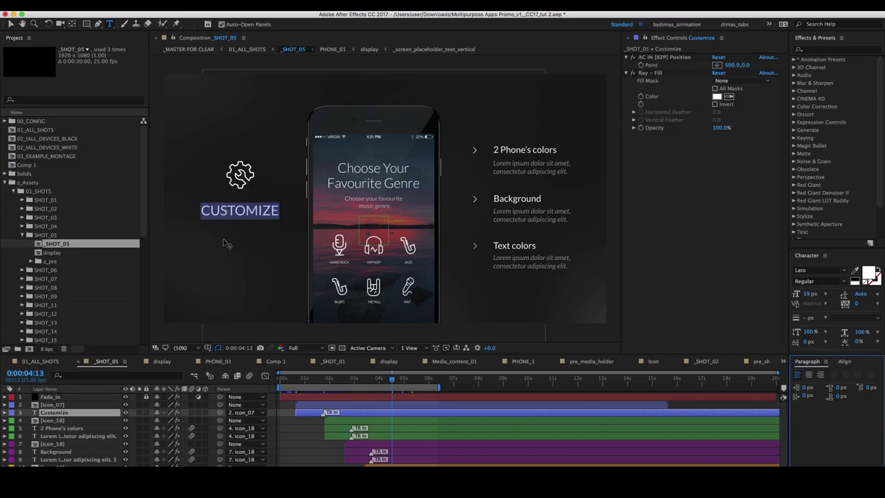
click(232, 215)
key(super+shift+a)
text(S)
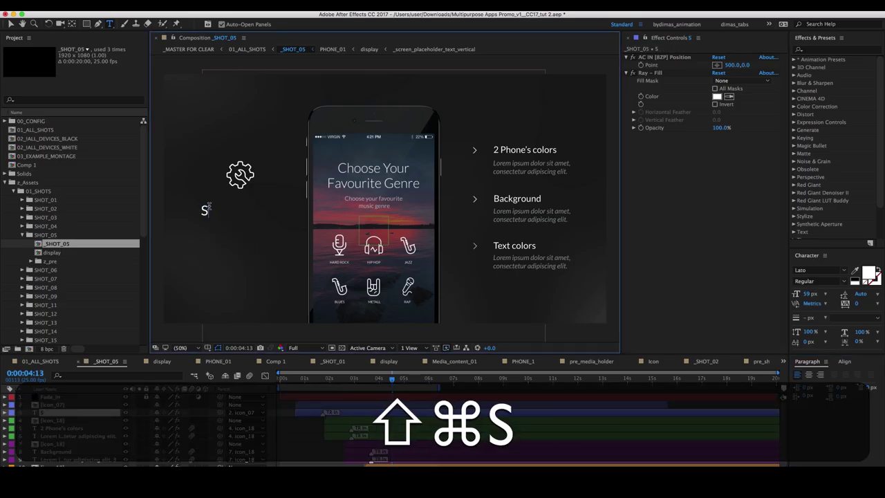
text(ETTIG)
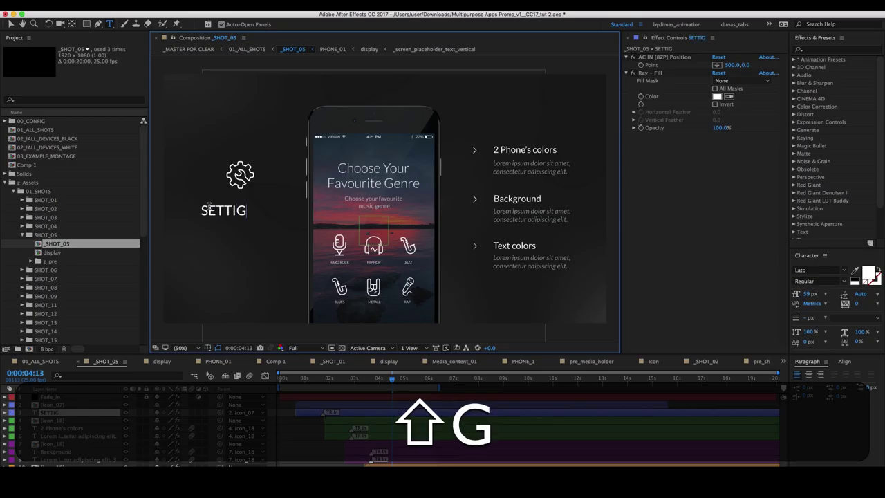
key(BackSpace)
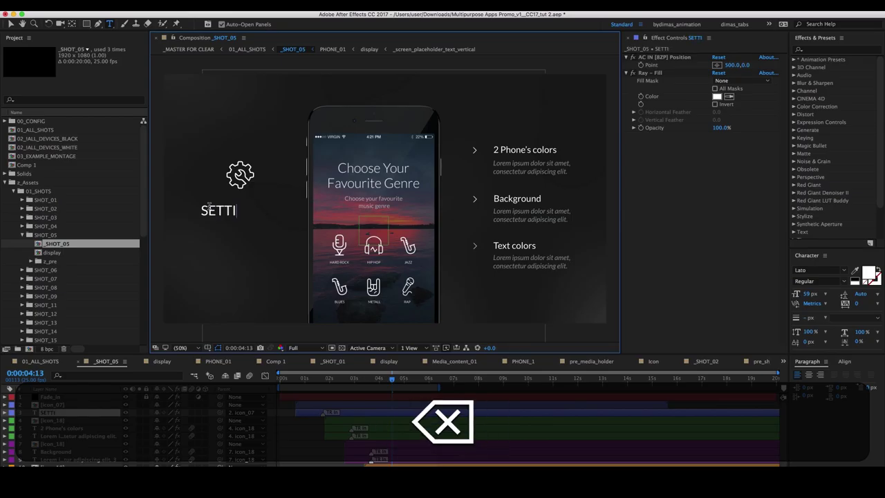
text(NGS)
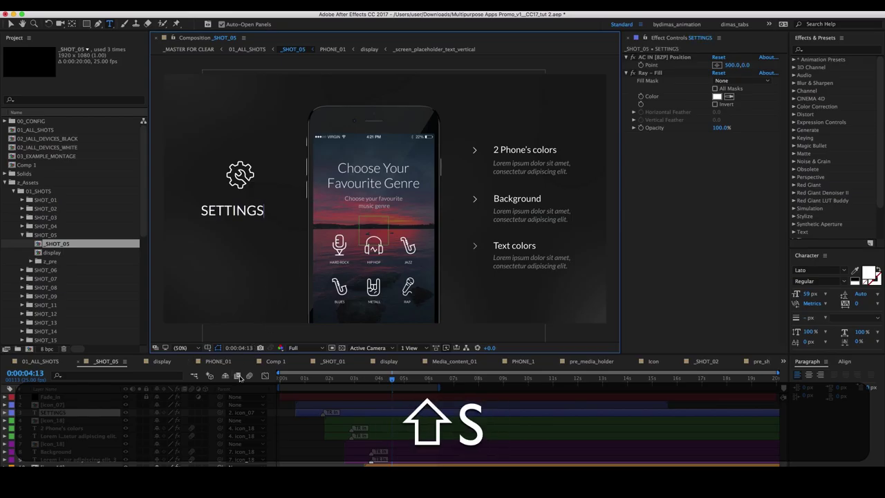
key(Escape)
key(v)
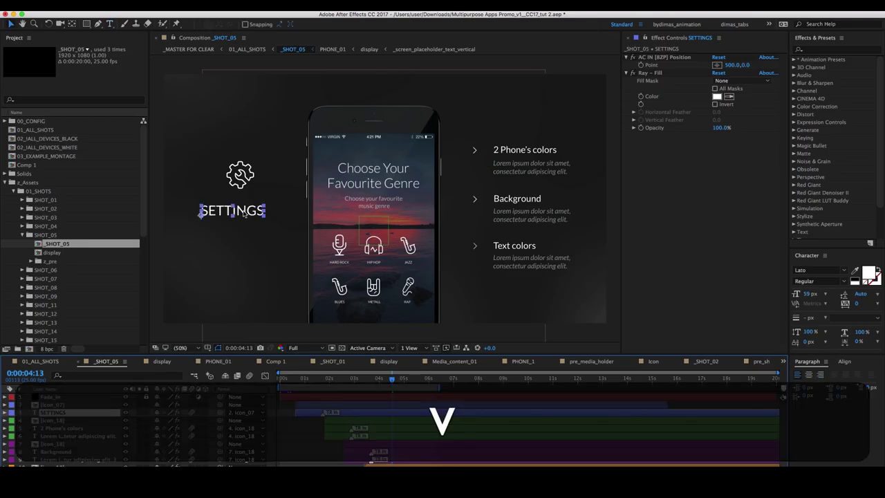
drag(244, 215, 251, 215)
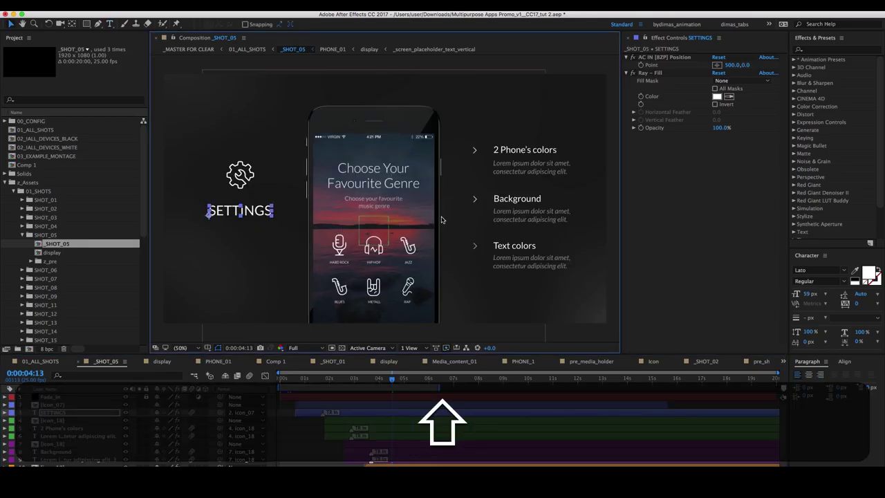
In the display comp, replace Green Solid 1 with a new full-size 1080×1920 green solid
click(412, 225)
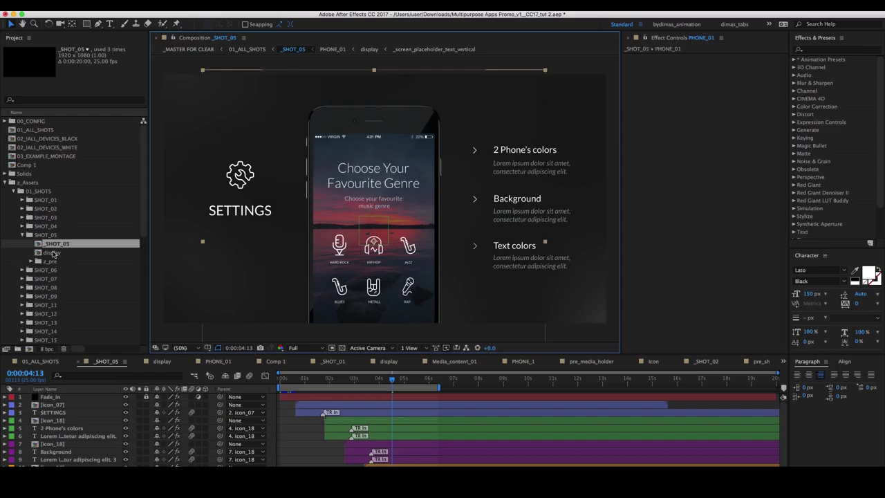
click(53, 254)
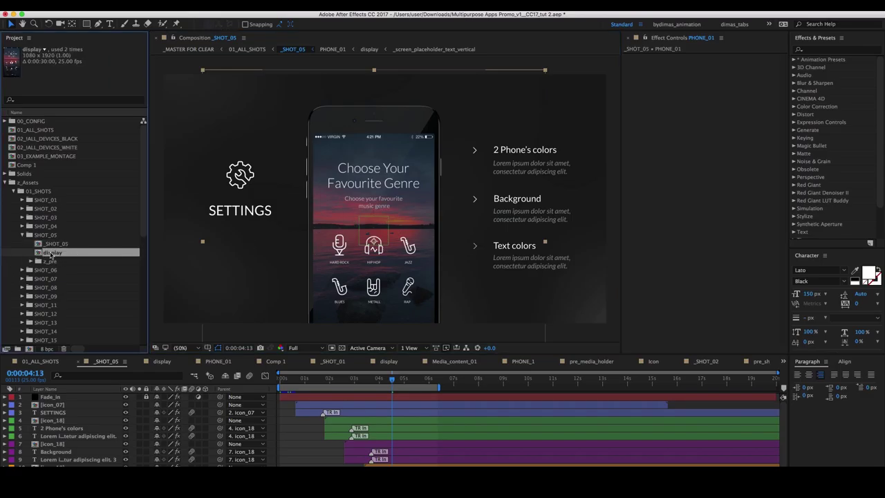
double_click(51, 254)
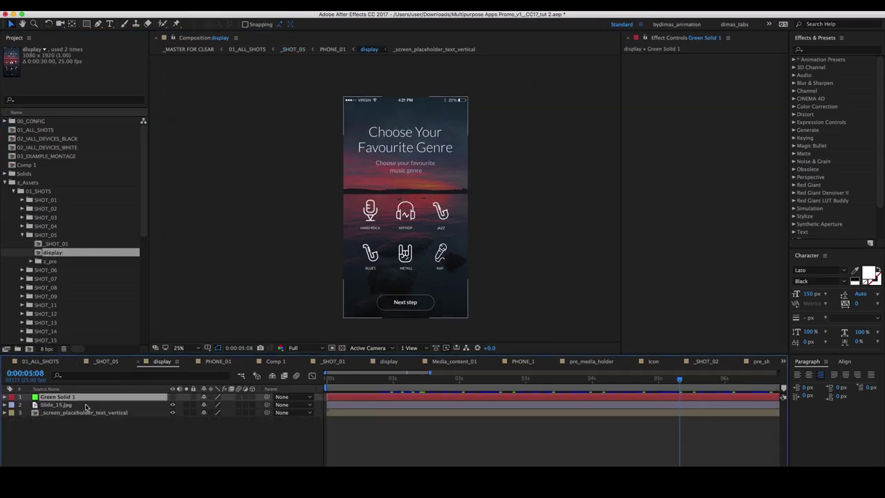
click(172, 398)
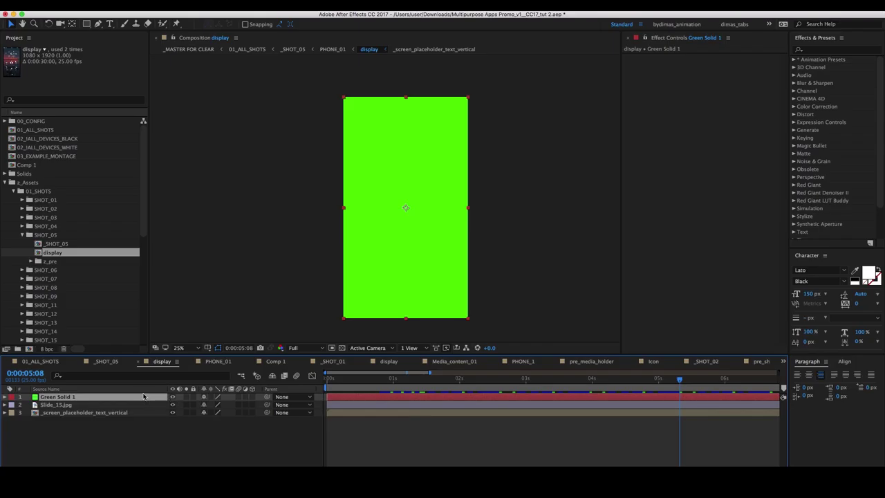
key(BackSpace)
key(super+y)
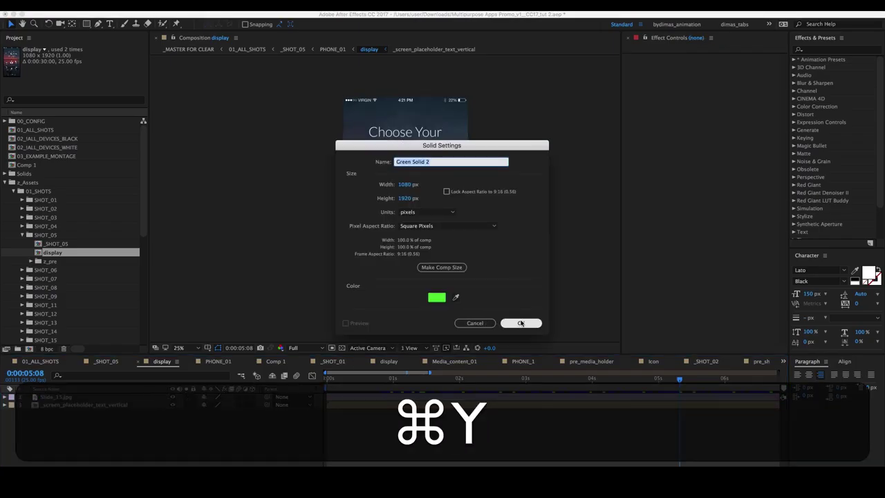
click(521, 323)
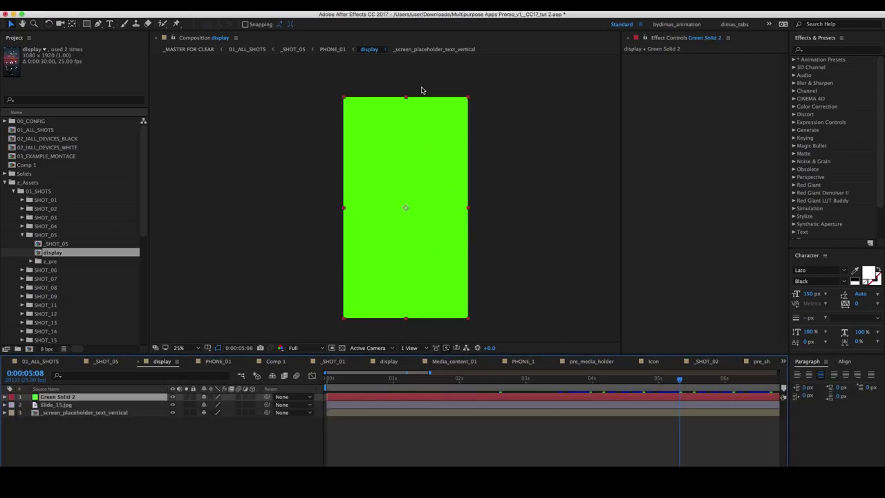
click(331, 50)
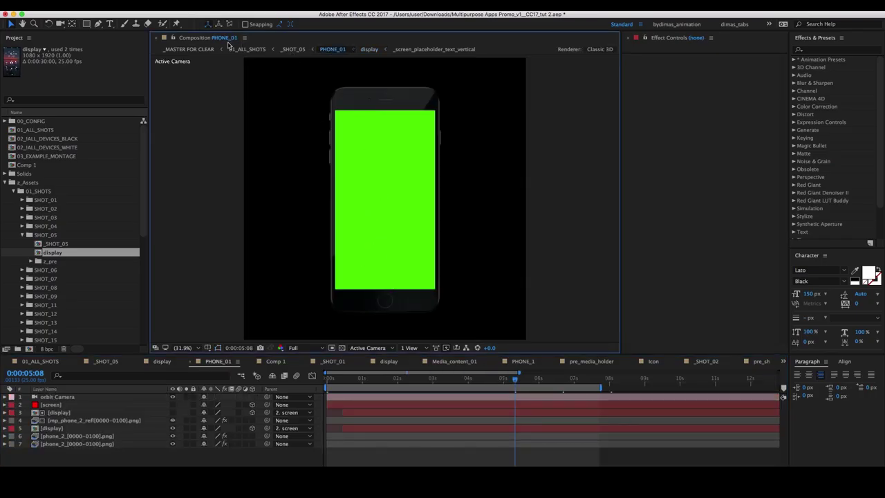
click(292, 49)
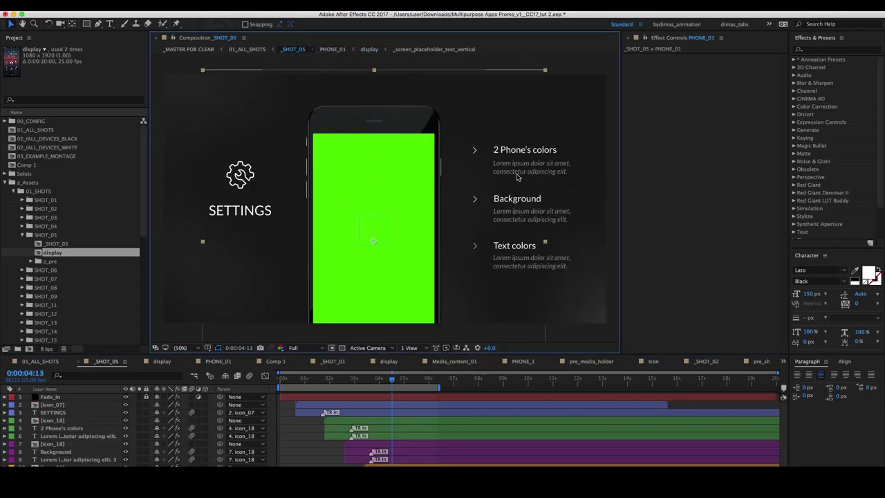
Replace the '2 Phone's colors' label text with 'Type here Your text'
click(522, 150)
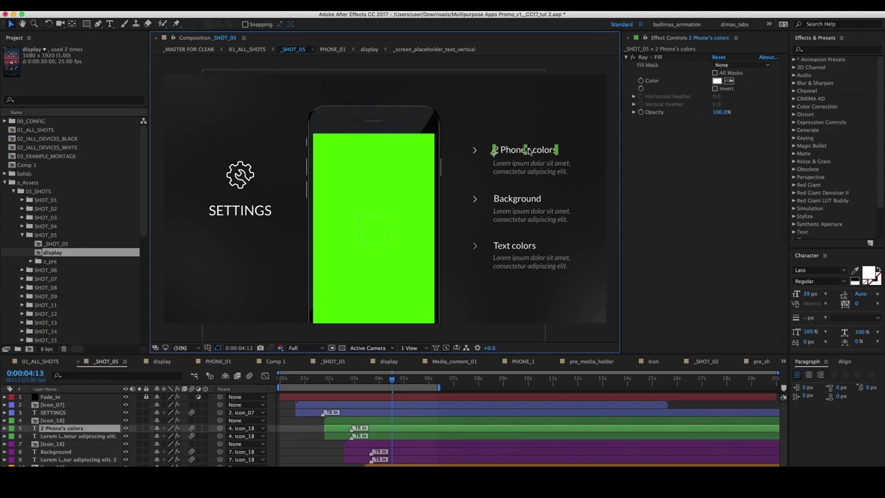
double_click(551, 151)
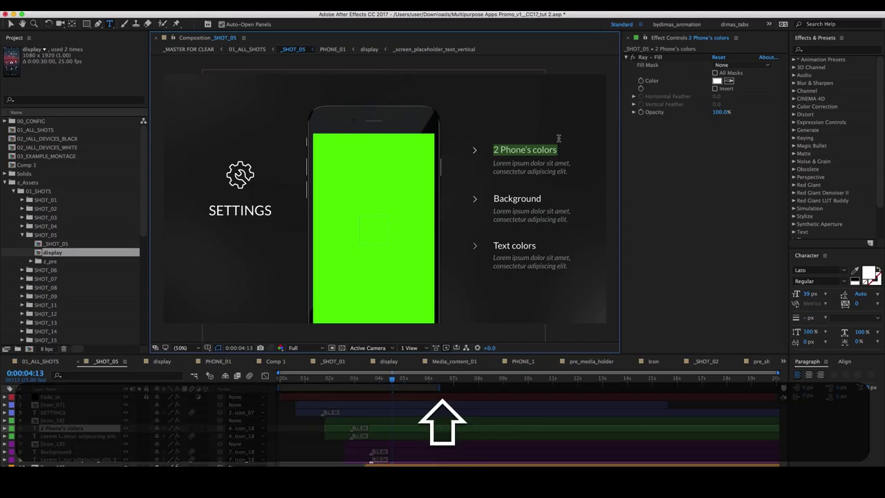
text(Plac)
key(BackSpace)
key(BackSpace)
text(lac)
key(super+c)
key(super+a)
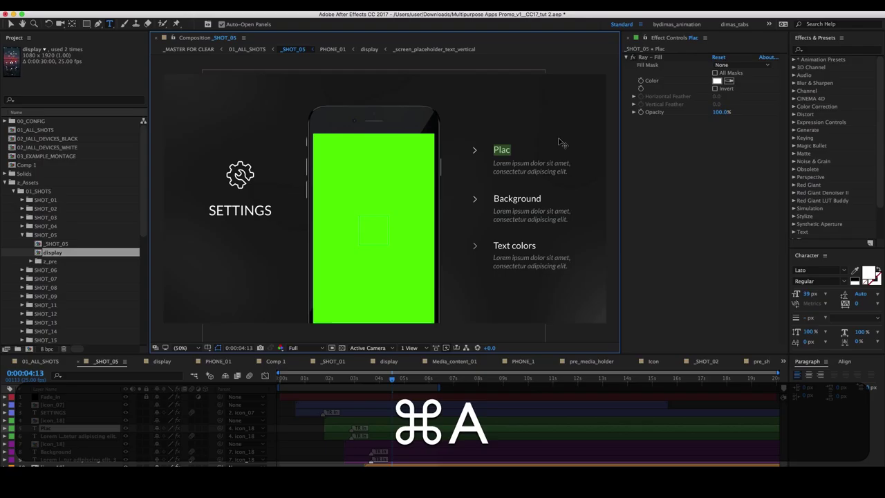
key(super+BackSpace)
text(Phere You)
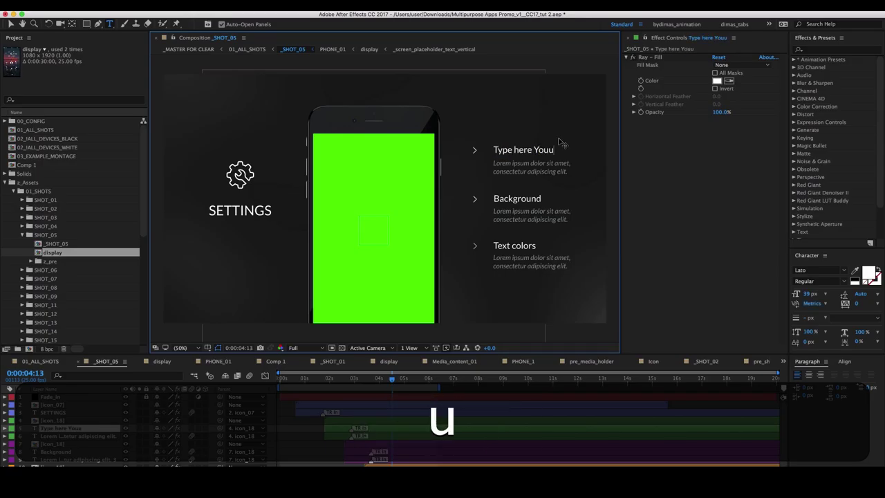
text(u)
key(BackSpace)
text(ur)
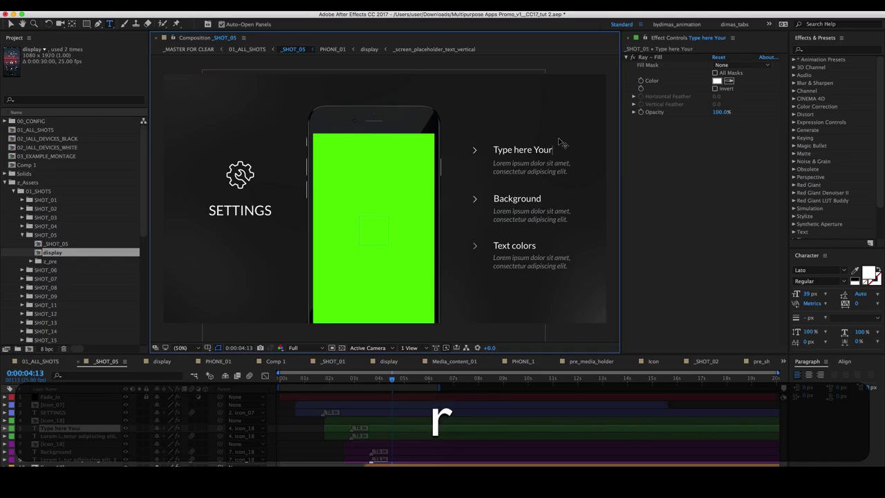
text( text)
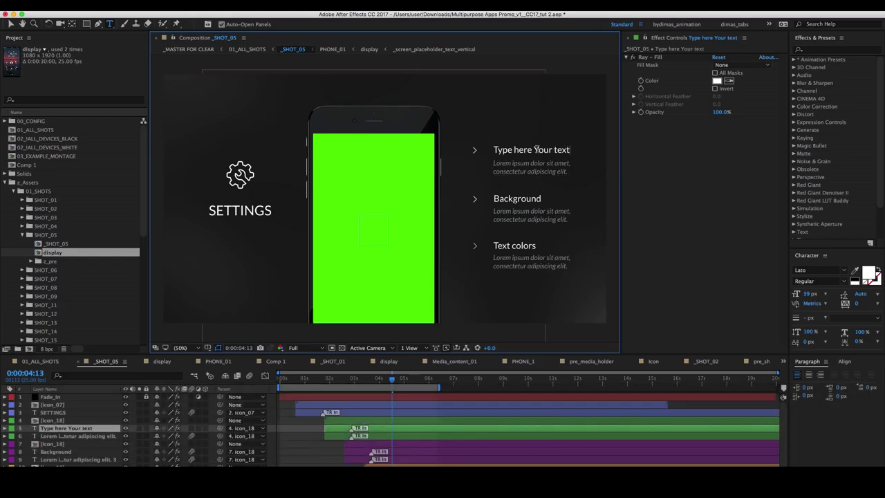
key(Escape)
click(240, 173)
click(53, 245)
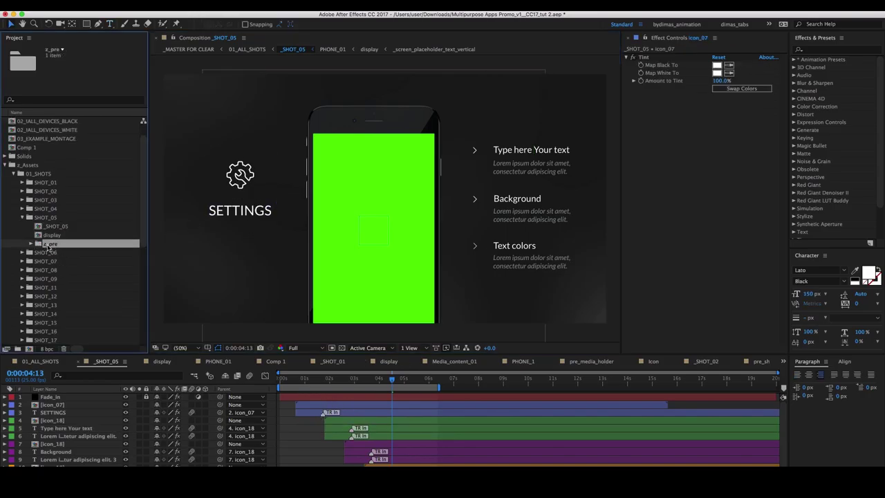
click(31, 244)
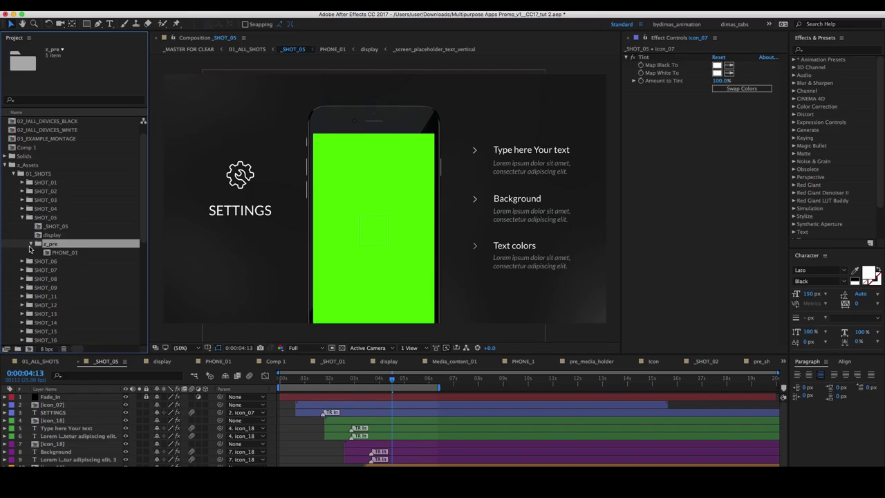
click(32, 245)
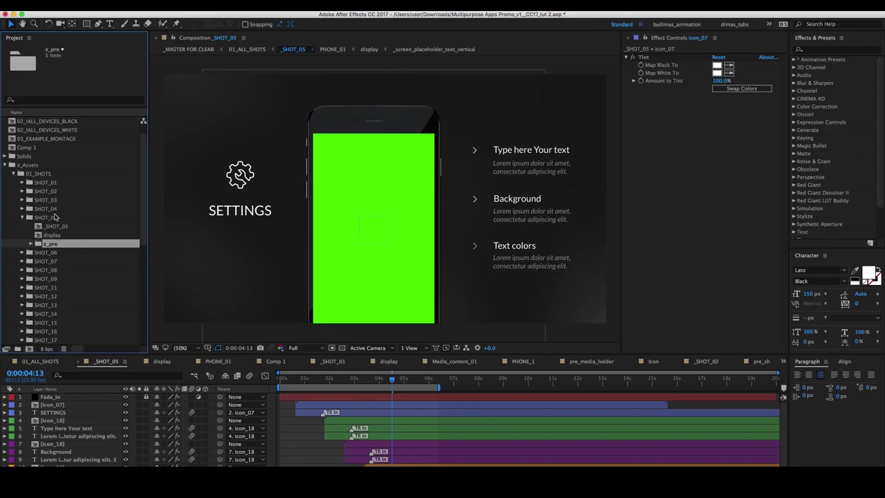
click(238, 177)
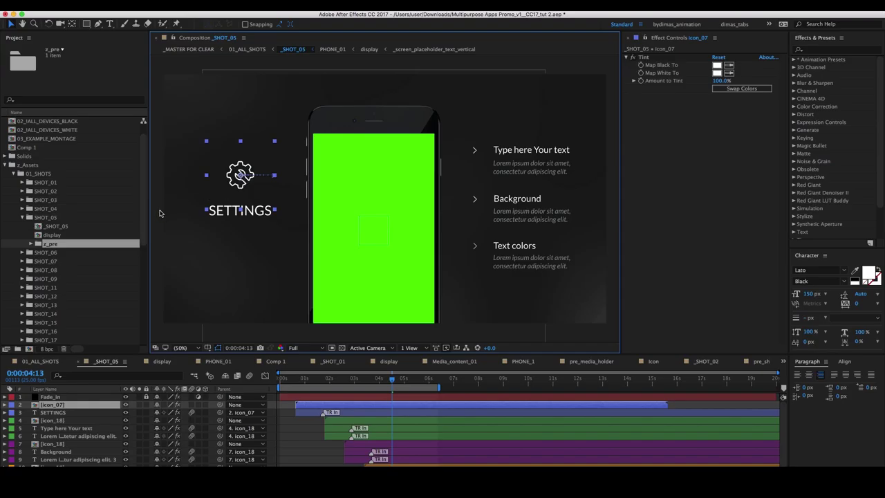
scroll(42, 152, up, 1)
click(38, 131)
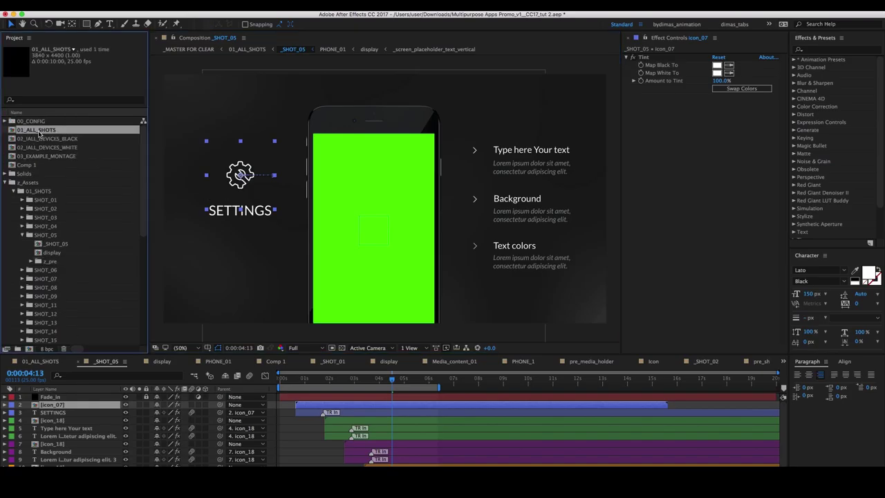
double_click(38, 130)
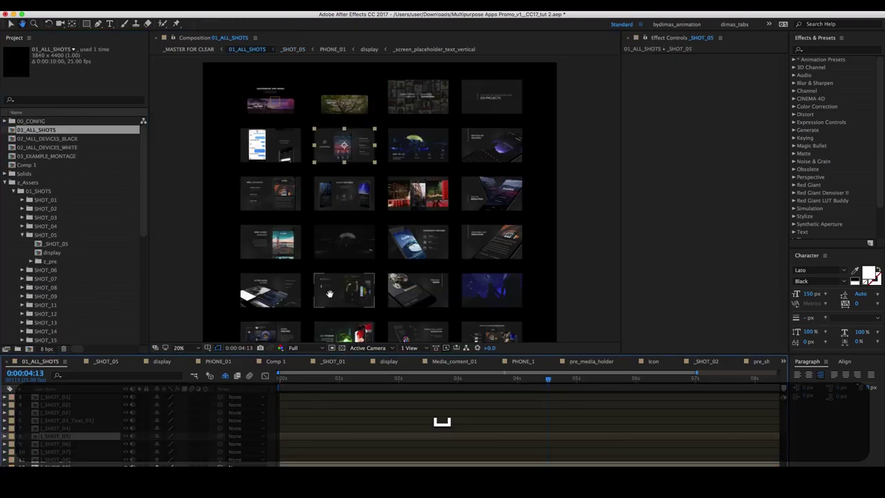
Find the envelope icon_15 in the SHOT_30 icon grid, then reopen _SHOT_05
drag(330, 294, 341, 153)
click(266, 299)
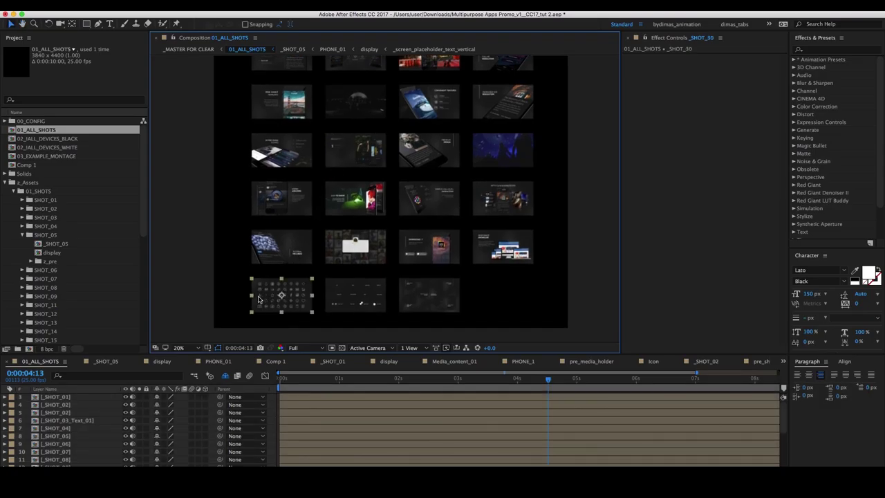
double_click(266, 294)
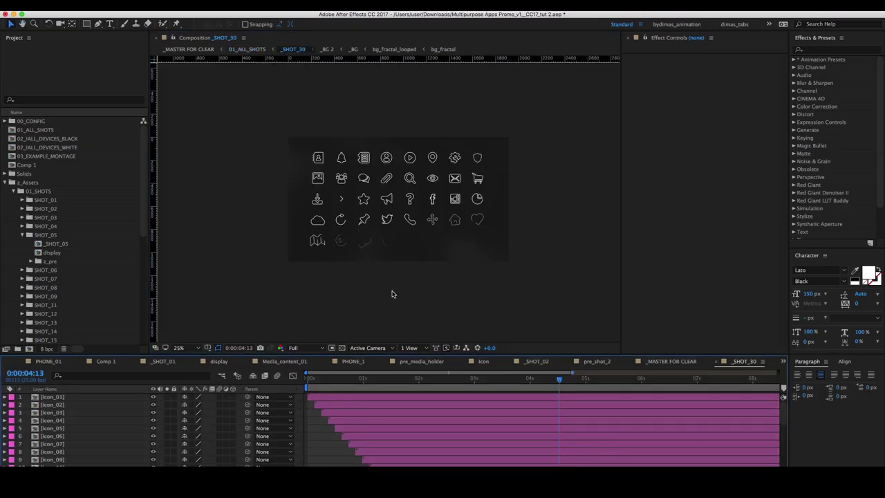
key(space)
key(space)
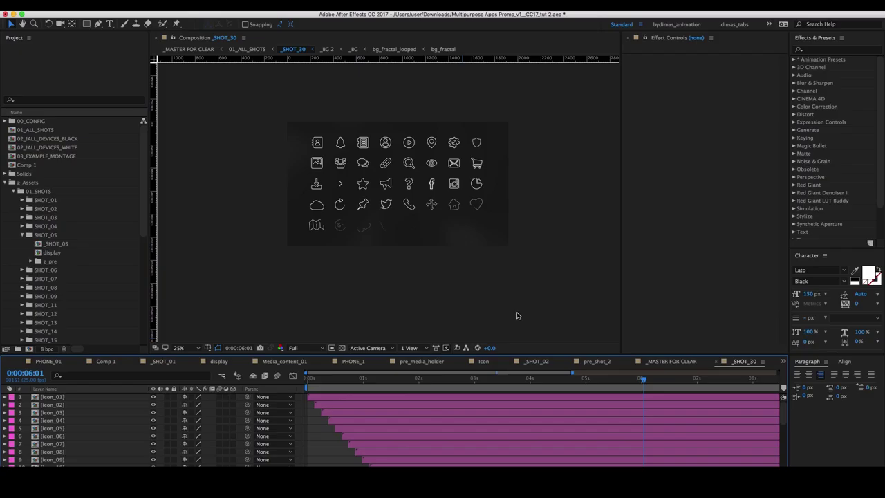
click(392, 195)
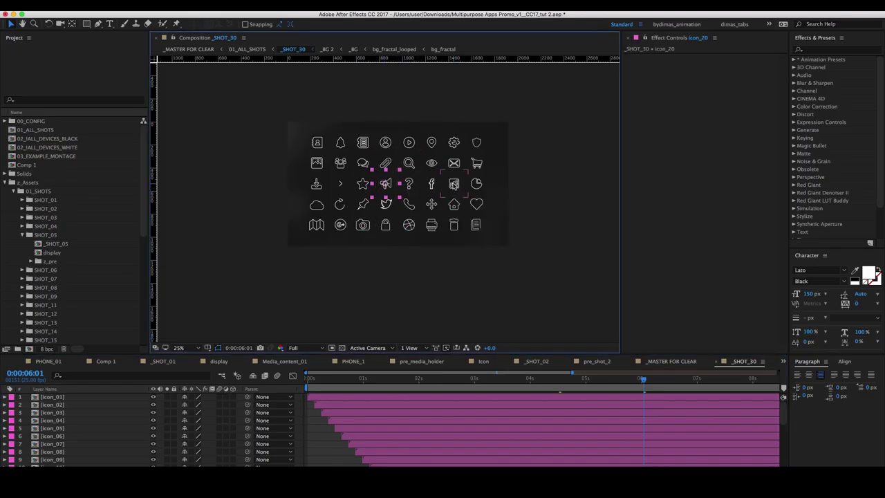
click(454, 165)
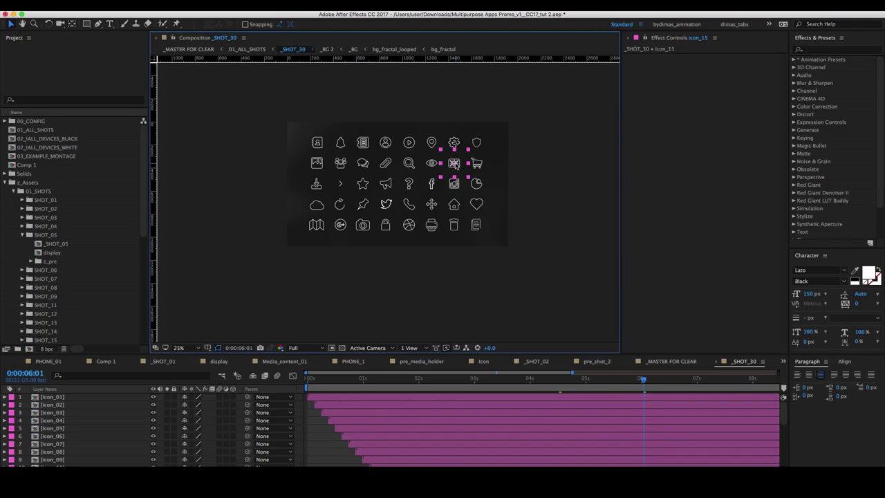
scroll(696, 401, down, 5)
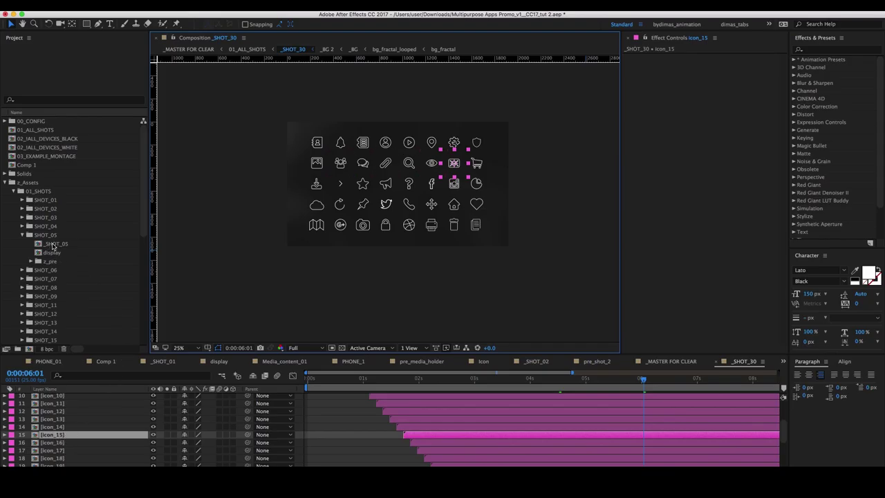
double_click(55, 244)
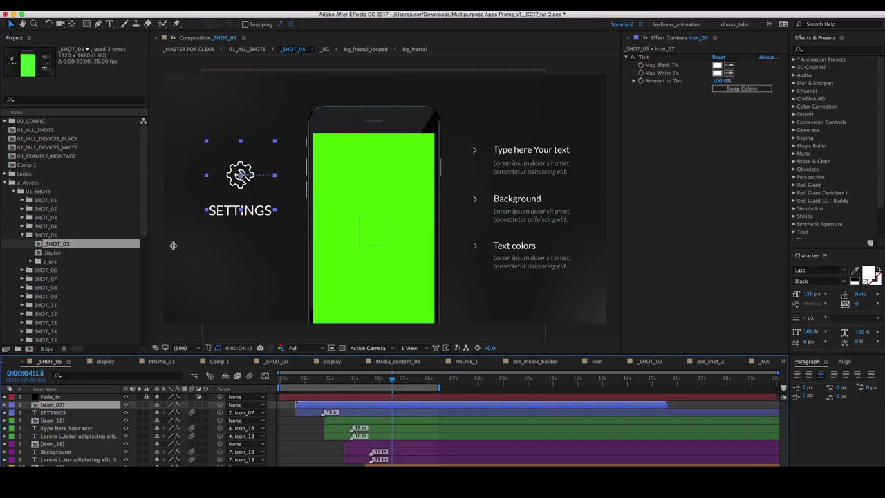
Reveal the icon_07 layer's source in the Project panel and select icon_15
right_click(50, 408)
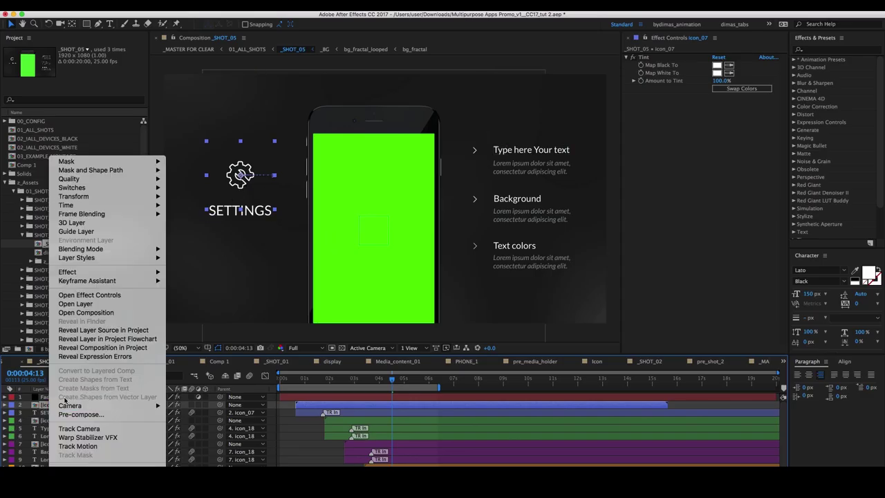
click(100, 332)
scroll(57, 274, down, 5)
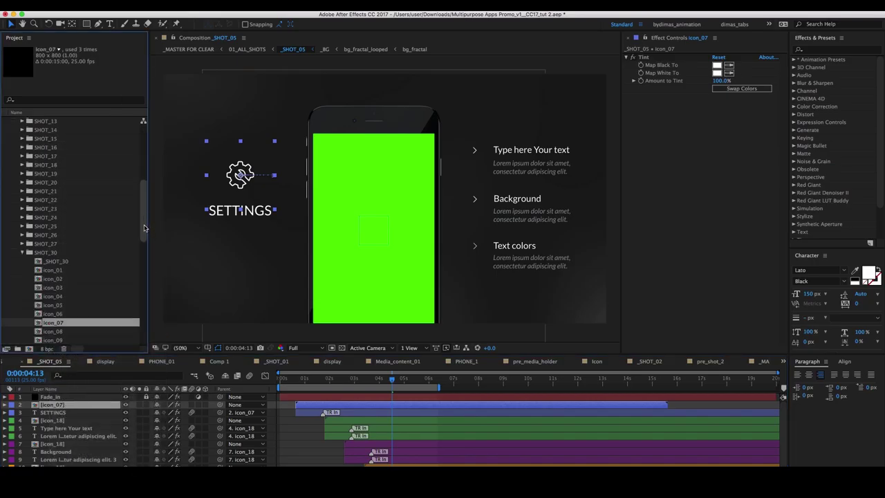
click(58, 271)
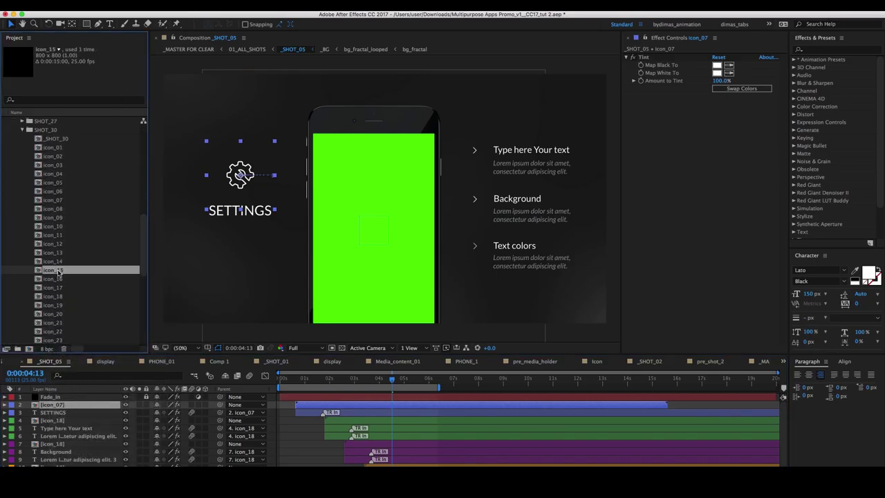
Swap the gear icon layer's source for icon_15 and show its animated Position
key(alt)
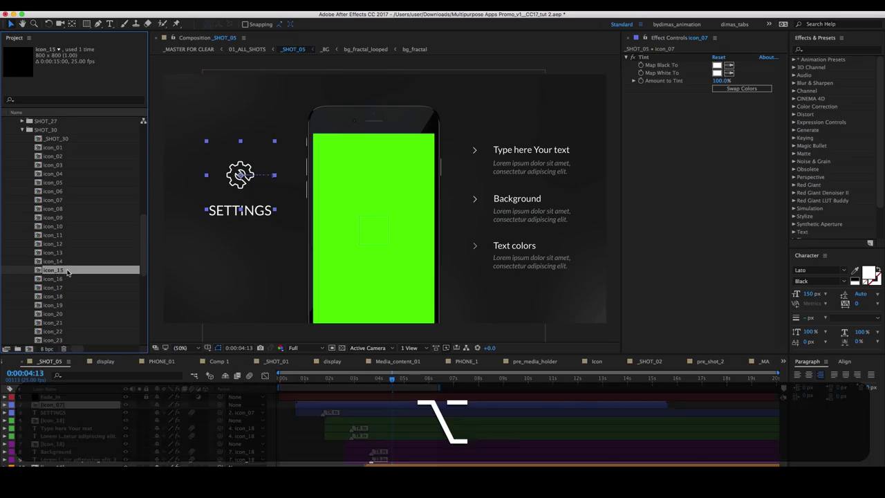
drag(59, 272, 63, 412)
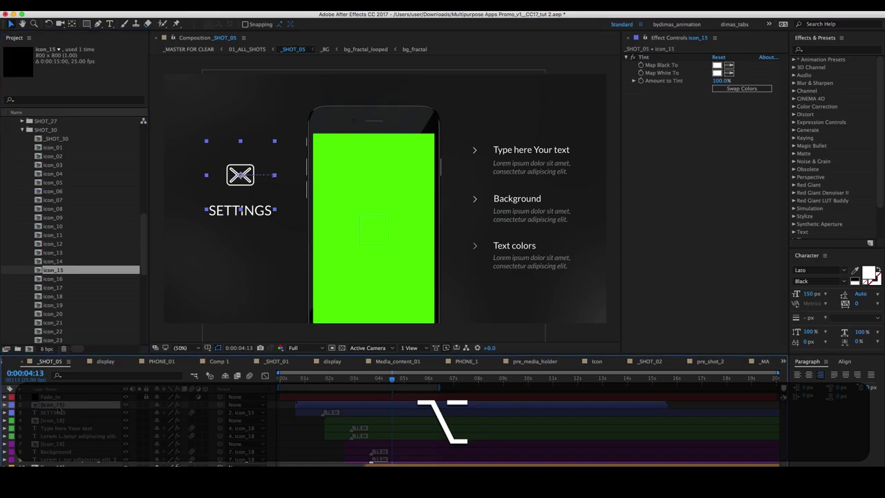
click(56, 413)
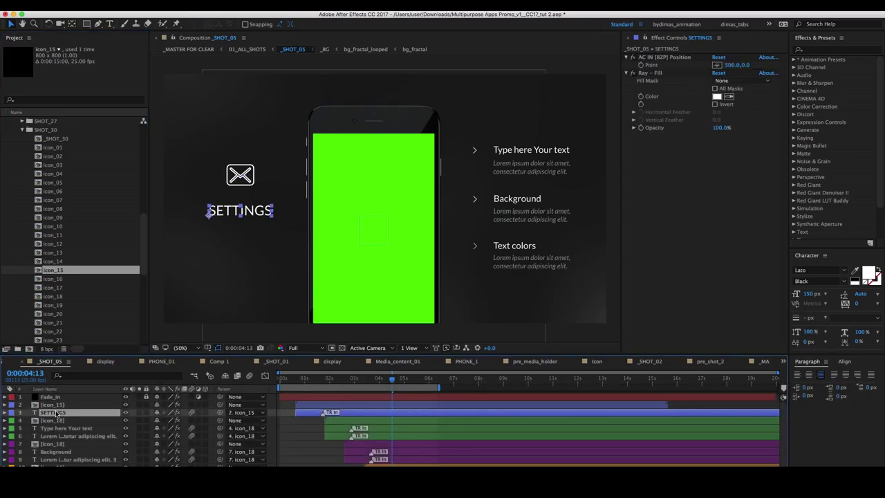
click(30, 406)
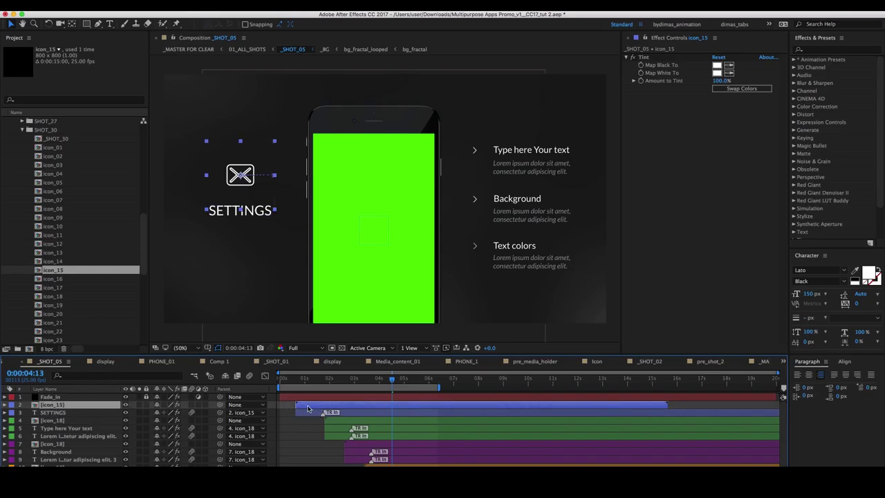
key(u)
key(u)
click(55, 228)
Try icon_10, icon_05 and icon_03 as layer 2's icon source
key(alt)
drag(65, 229, 61, 403)
click(61, 182)
drag(59, 182, 62, 405)
click(59, 165)
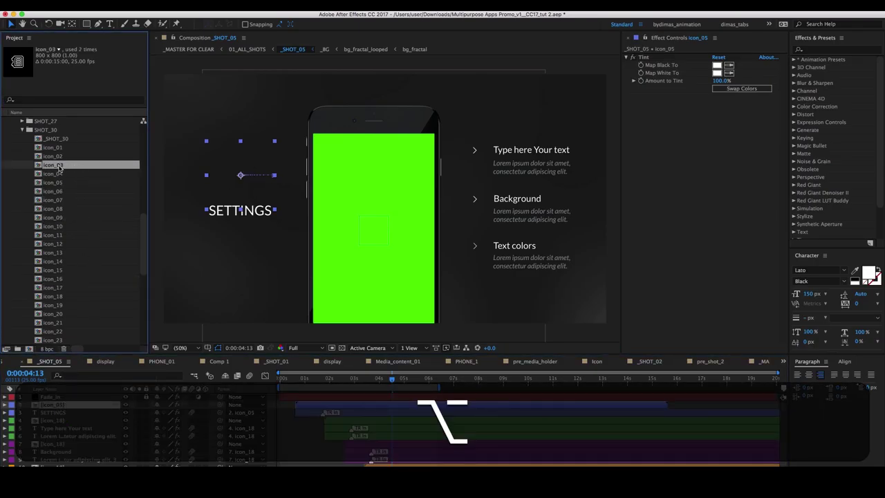
drag(60, 165, 54, 409)
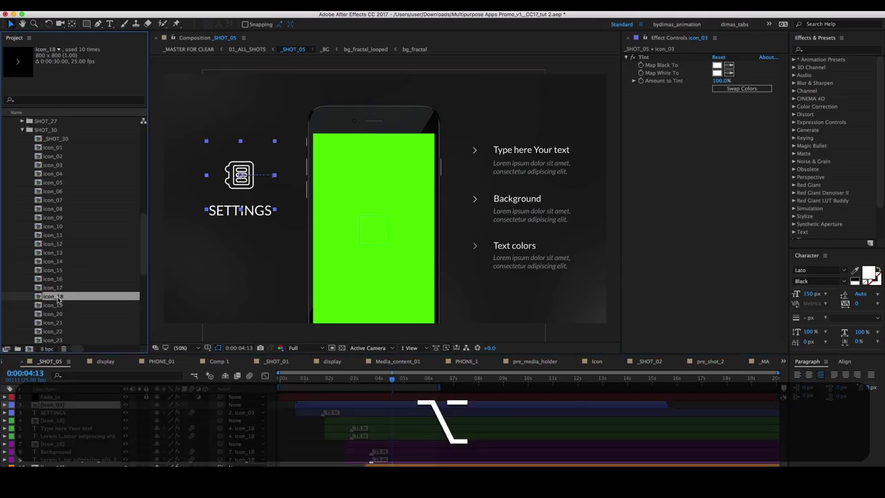
Try arrow icon_18, settle on star icon_19 for layer 2, and preview the shot
drag(58, 299, 67, 408)
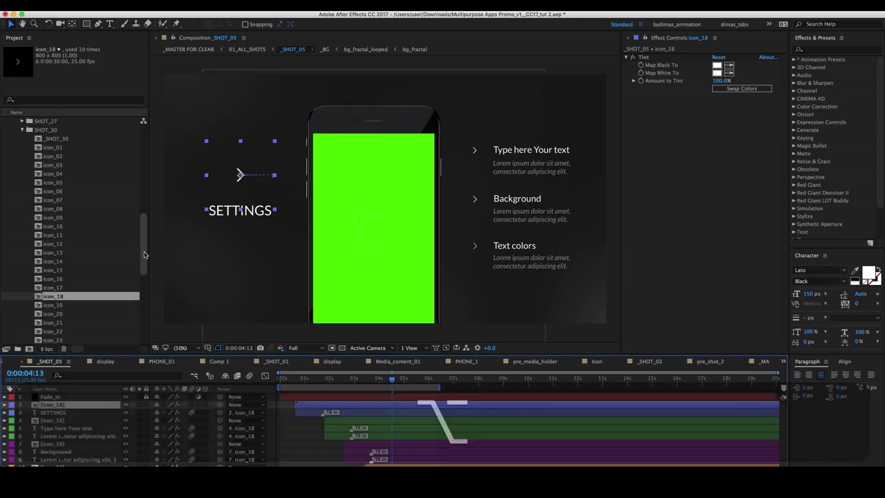
scroll(144, 255, down, 2)
drag(66, 271, 60, 413)
key(KP_0)
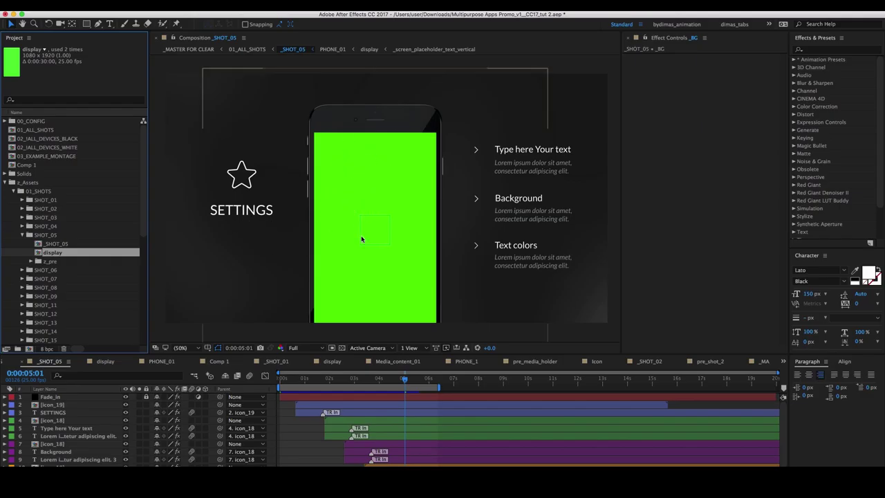
Select the SHOT_05 project folder and start a File > Import > File import
click(44, 238)
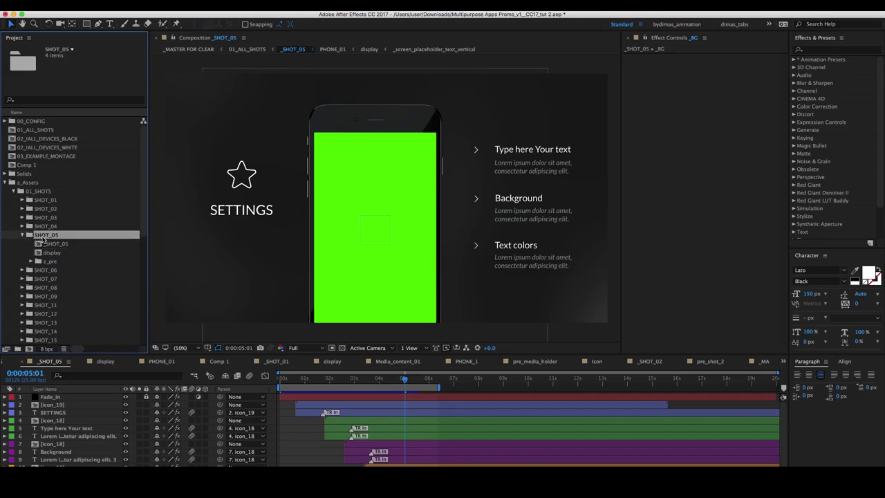
right_click(43, 239)
click(40, 235)
click(95, 5)
mouse_move(134, 135)
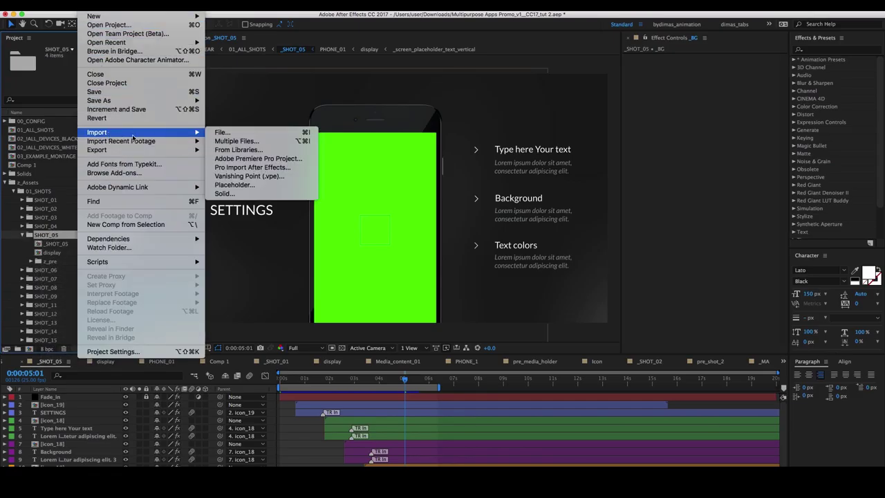
click(229, 134)
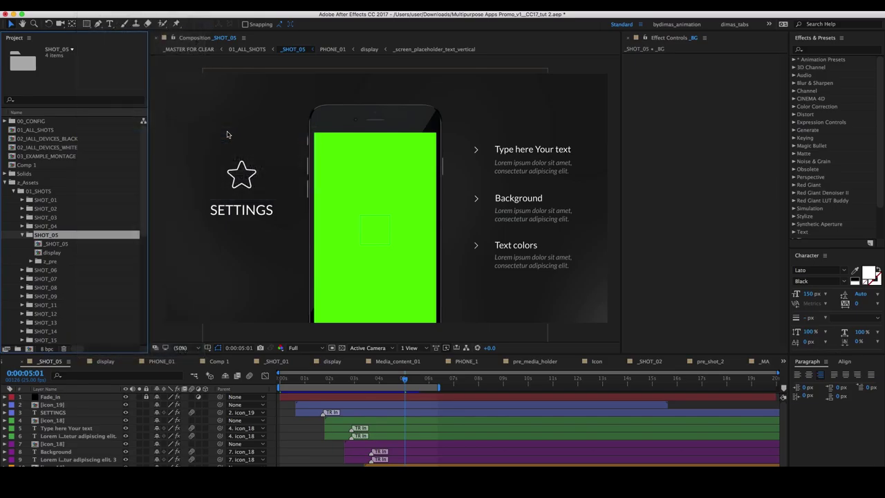
Locate Layer 1.jpg in the screens folder, preview it, and import it
key(super+Tab)
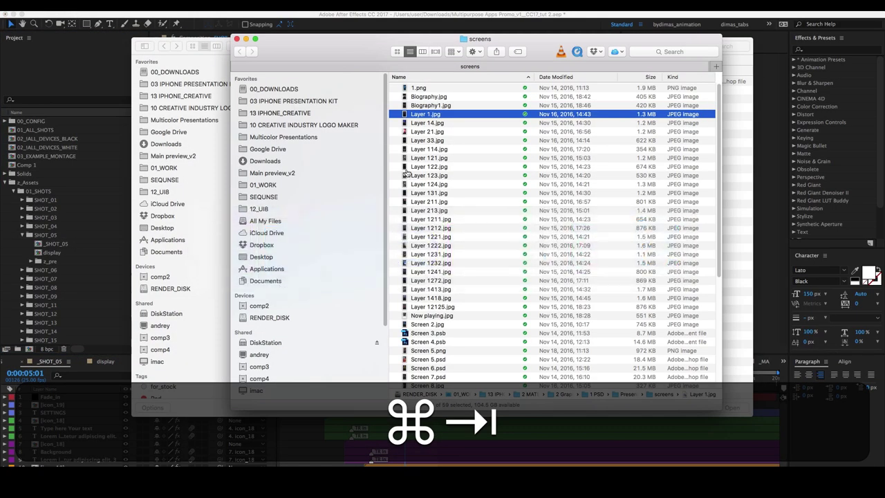
drag(422, 115, 319, 83)
key(super+Tab)
key(space)
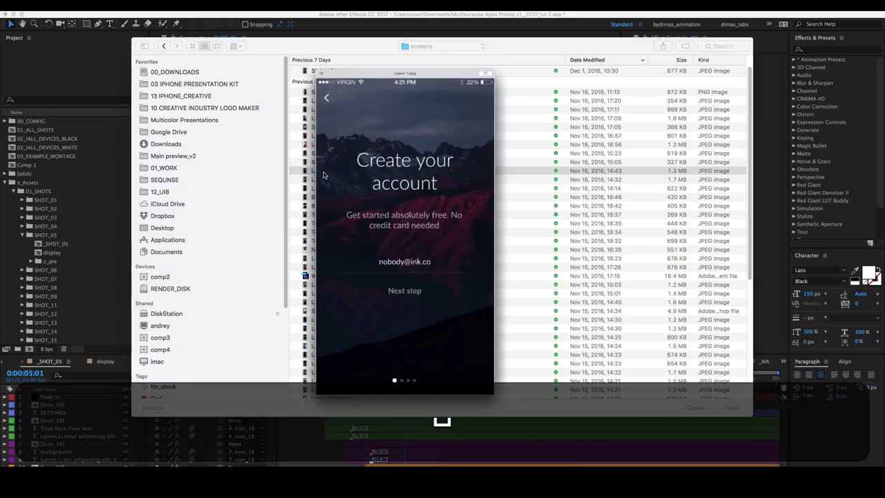
key(space)
key(Up)
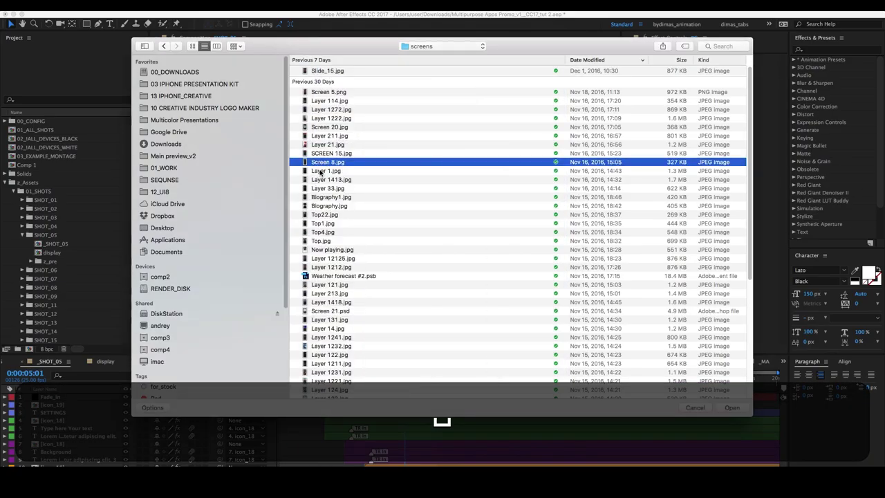
key(Down)
key(space)
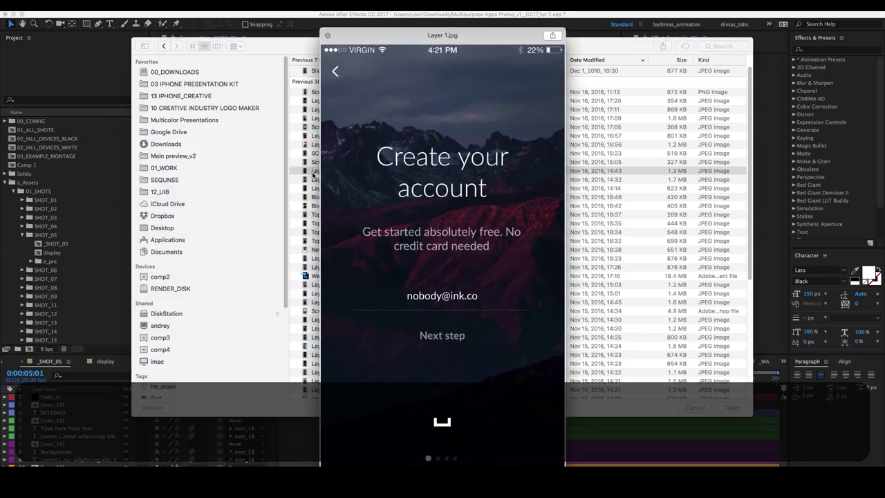
key(space)
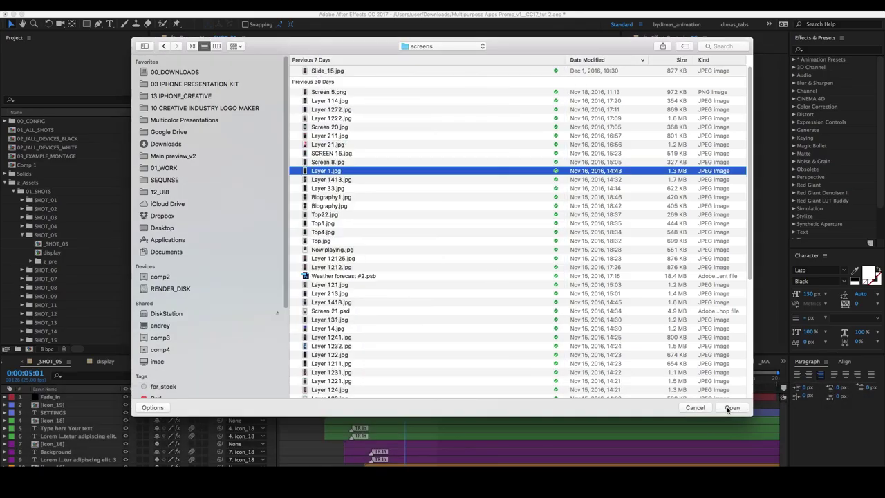
click(732, 408)
Place Layer 1.jpg on top of the display comp's green screen, then return to _SHOT_05
click(53, 253)
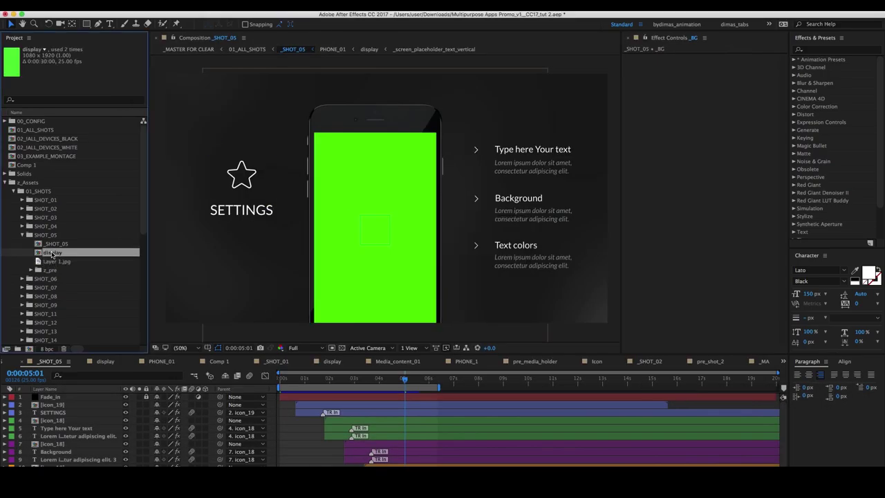
double_click(50, 253)
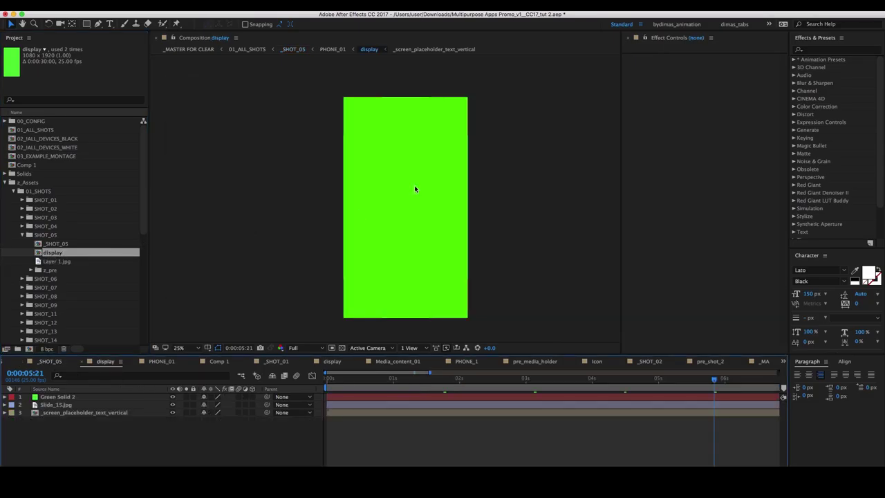
drag(50, 262, 408, 209)
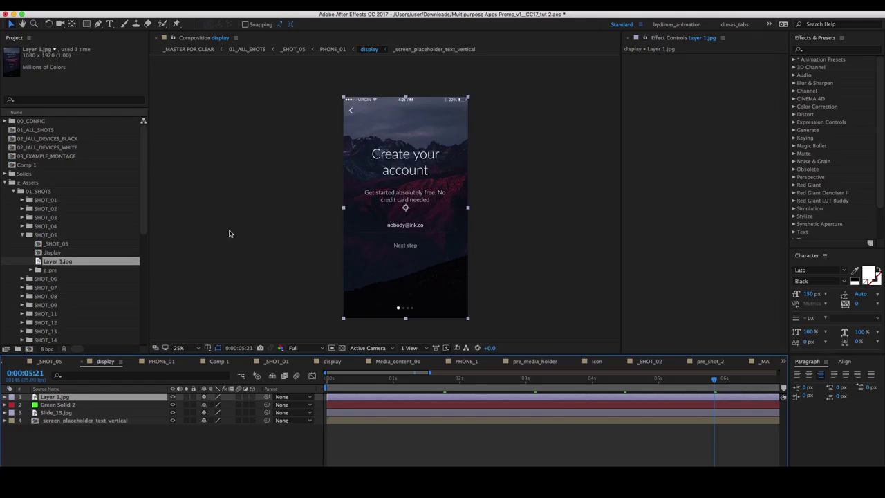
double_click(57, 245)
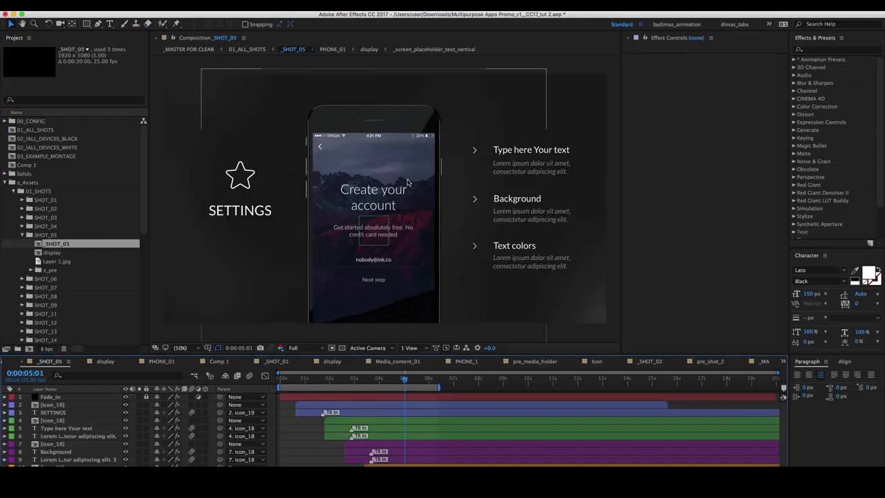